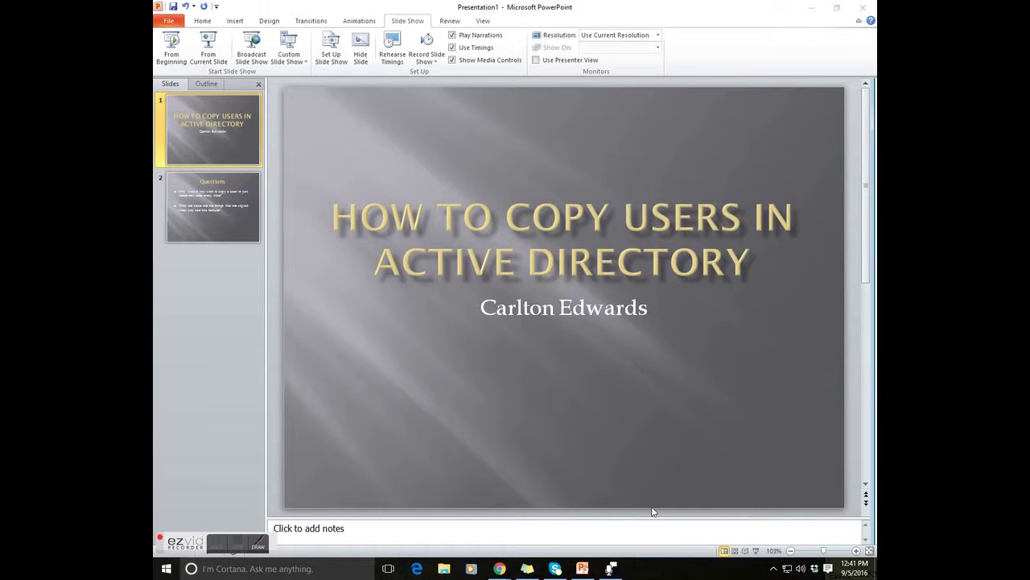
# - On the lab server, show the Marketing OU under Sec_Grps in ADUC, listing its single user
pyautogui.moveTo(499, 566)
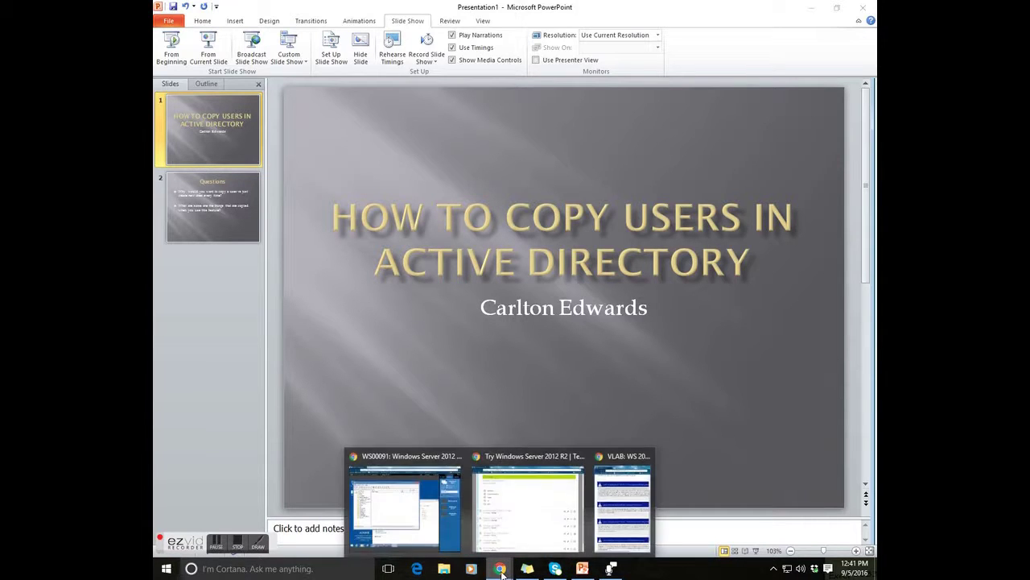
pyautogui.click(407, 502)
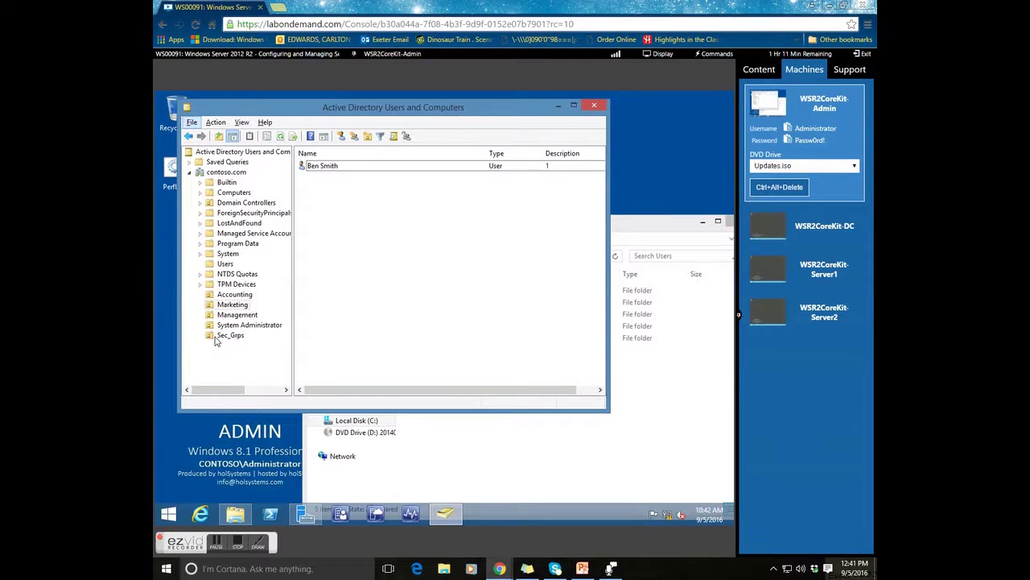
pyautogui.click(216, 338)
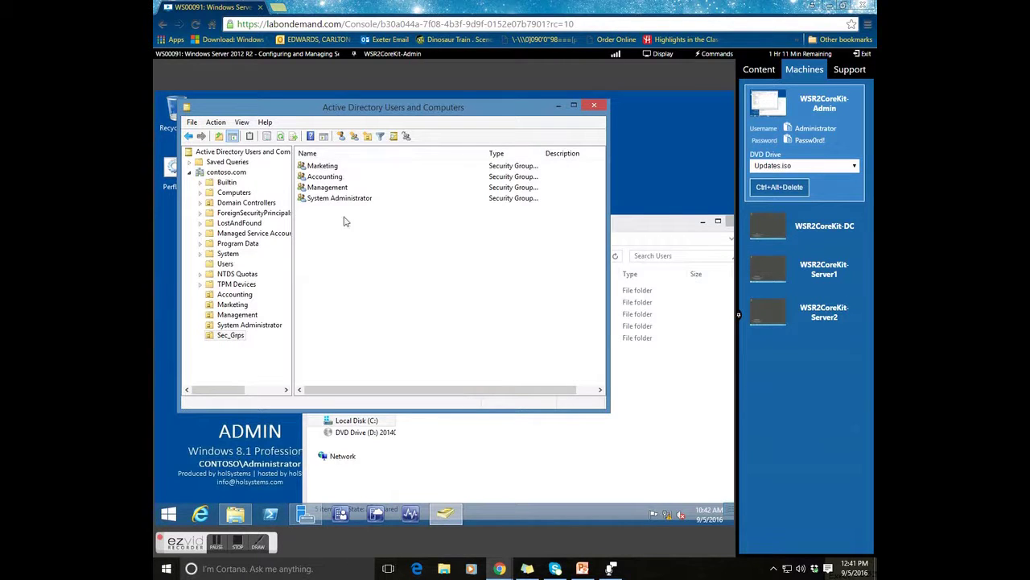
pyautogui.click(233, 304)
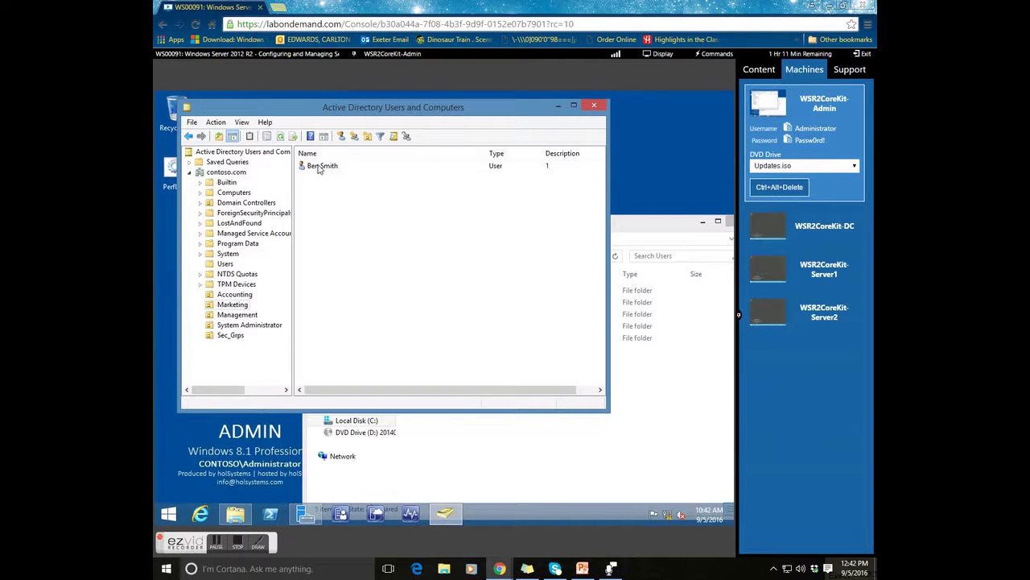
# - Copy the existing Marketing user and enter the new user's first name, last name and logon name
pyautogui.rightClick(318, 168)
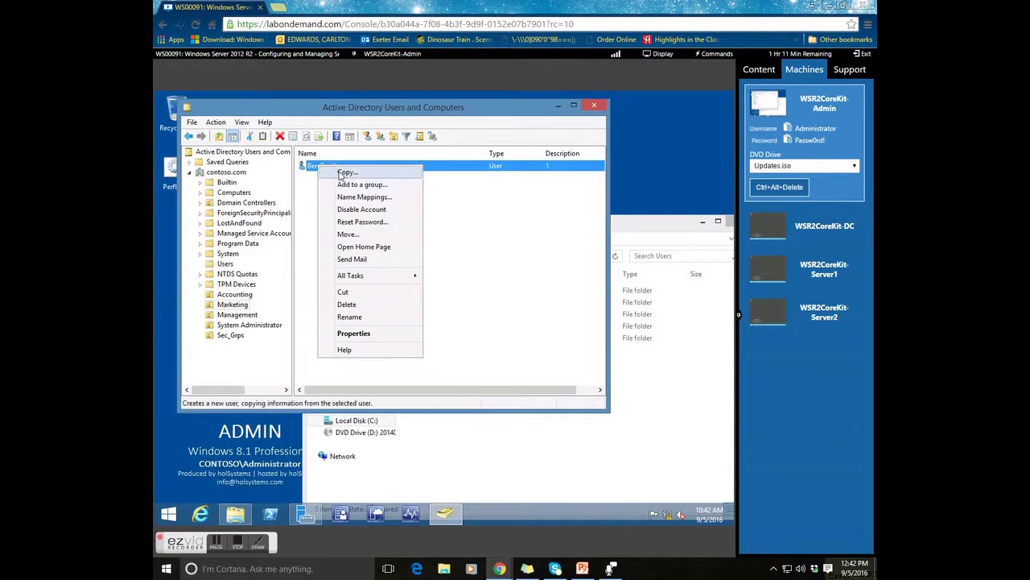
pyautogui.click(341, 174)
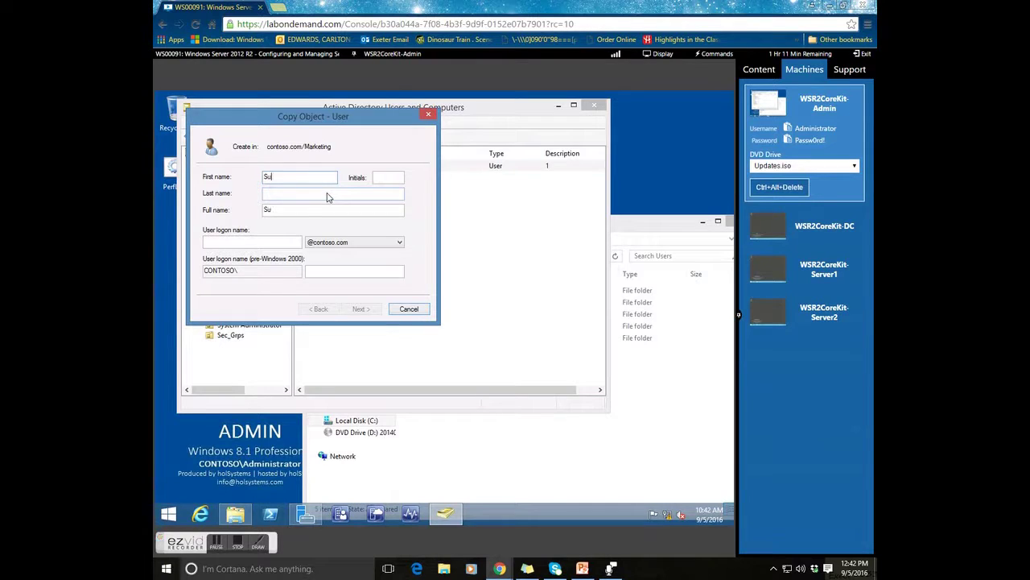
pyautogui.press('Tab')
pyautogui.write('Sto')
pyautogui.press('Tab')
pyautogui.press('Tab')
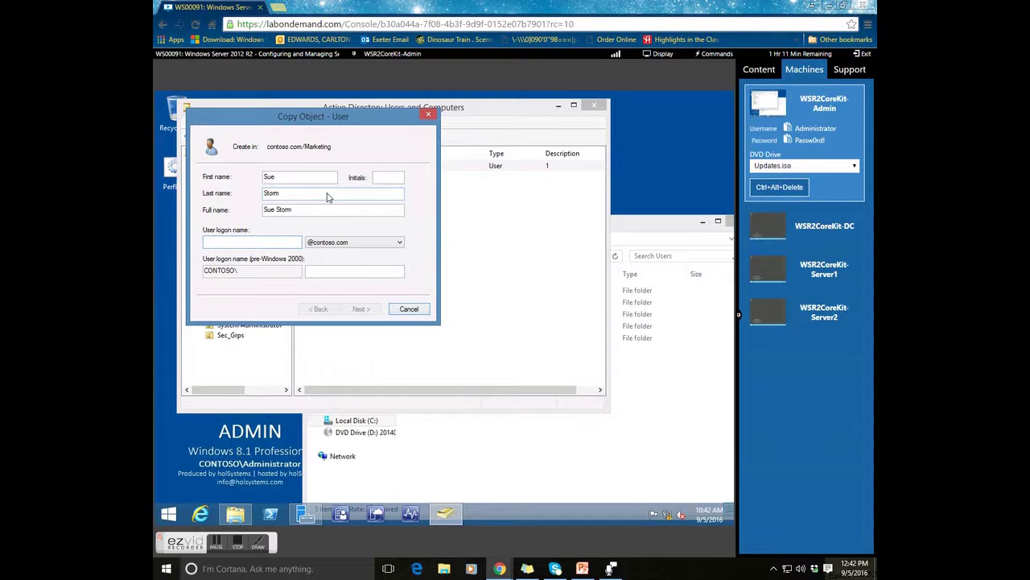
pyautogui.write('sa')
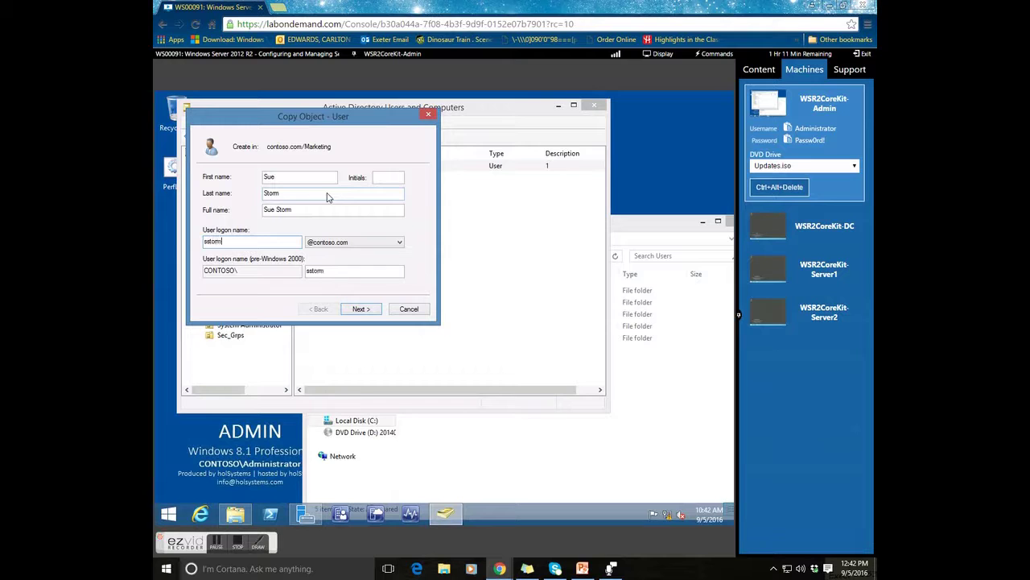
# - Require a password change at next logon and clear the cannot-change-password option
pyautogui.click(362, 309)
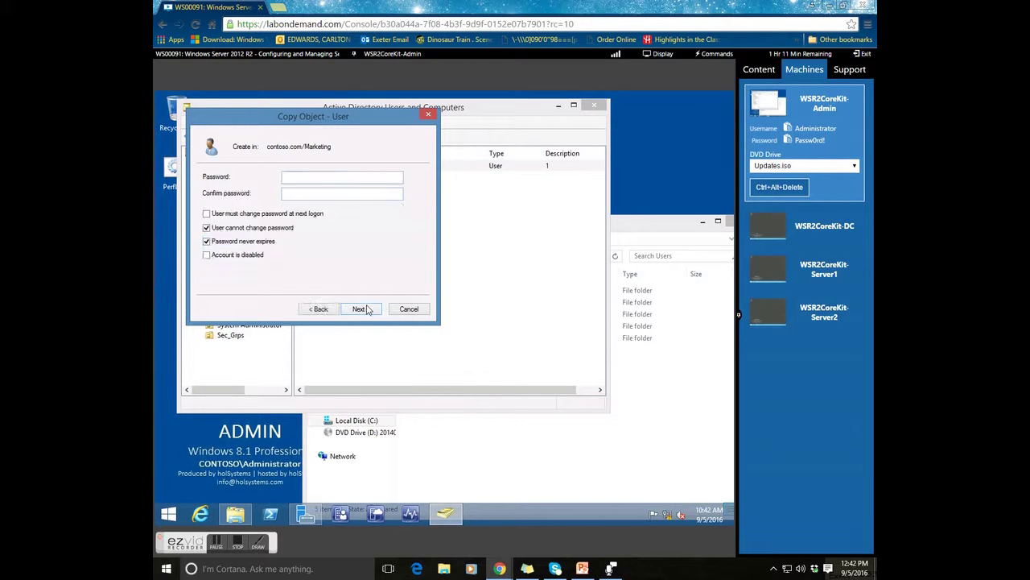
pyautogui.click(212, 218)
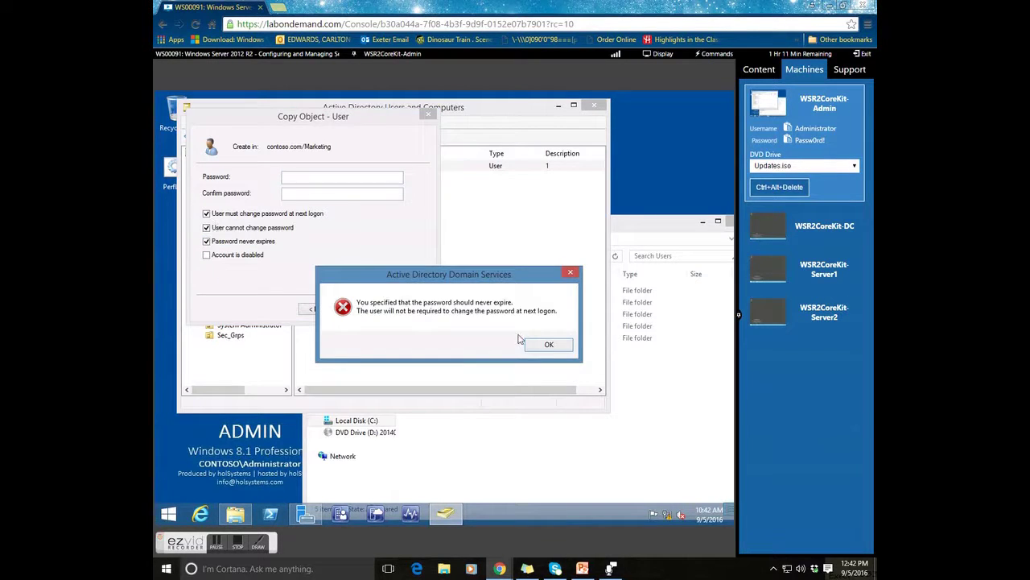
pyautogui.click(551, 347)
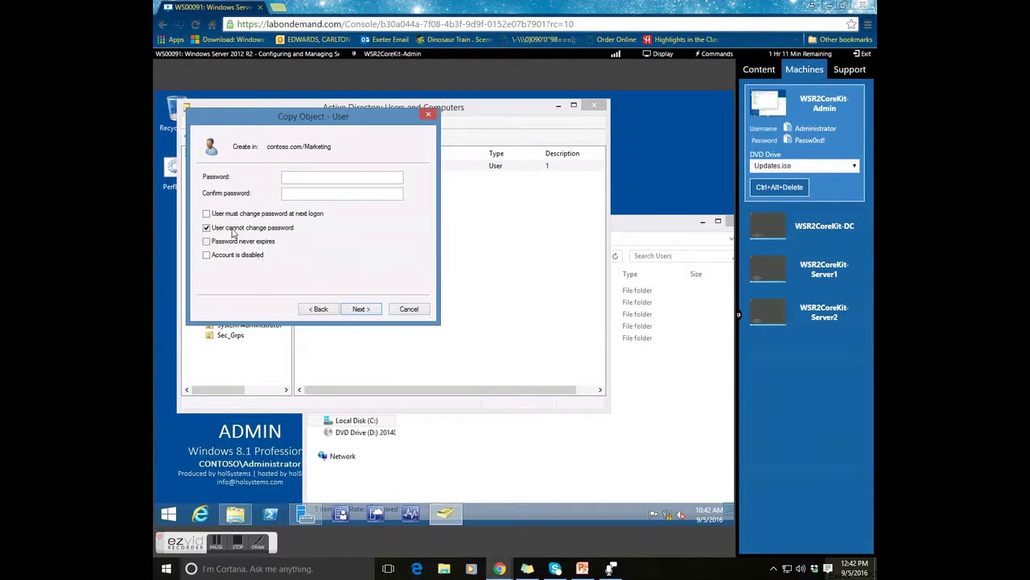
pyautogui.click(206, 227)
pyautogui.click(206, 214)
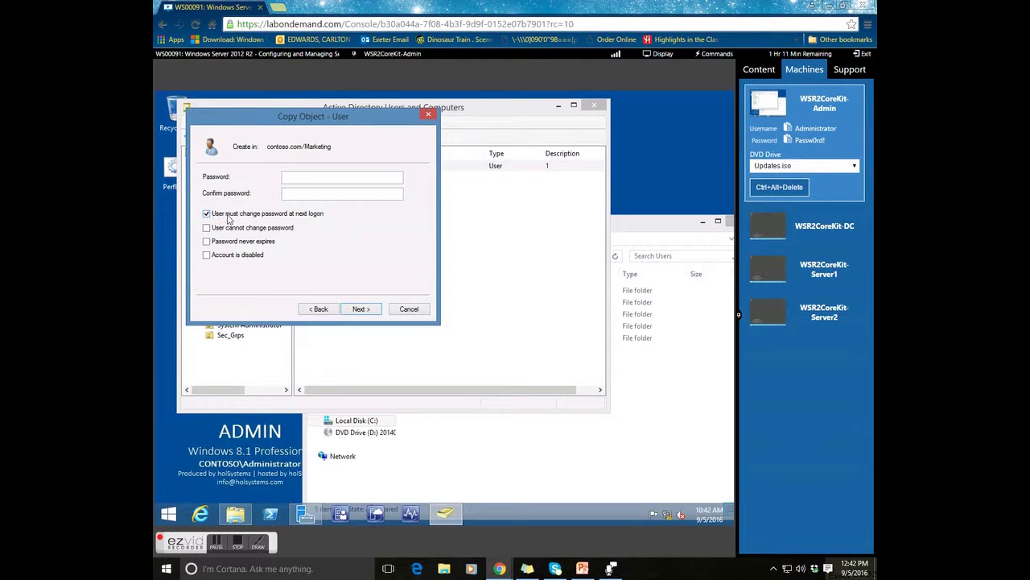
# - Enter and confirm the new user's password, then finish creating the account
pyautogui.click(336, 179)
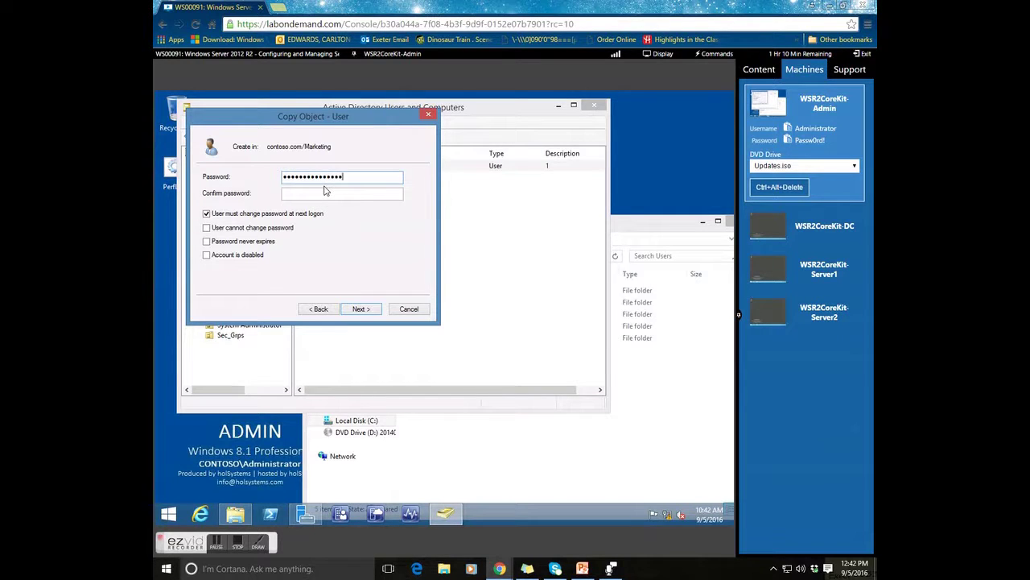
pyautogui.click(335, 195)
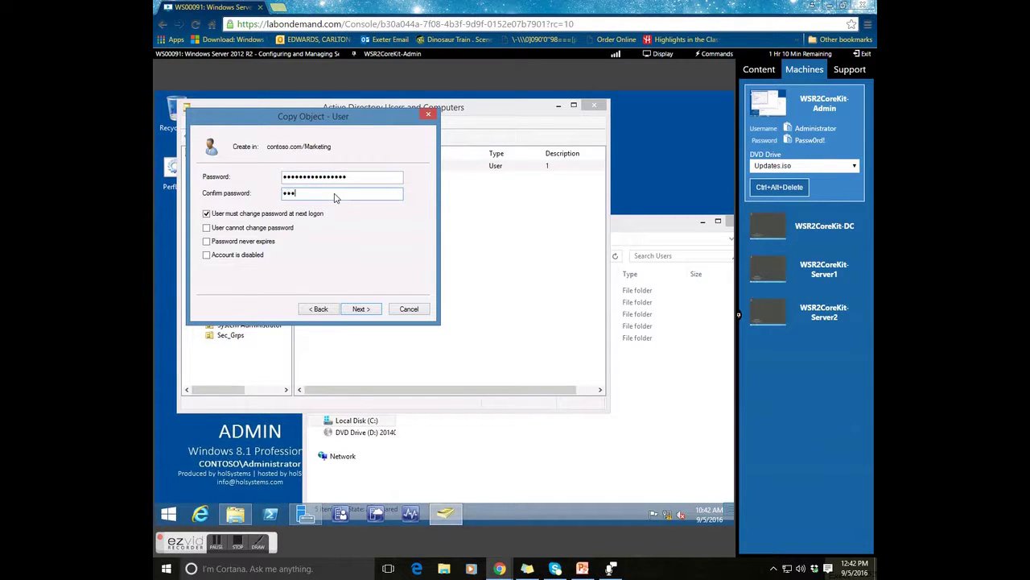
pyautogui.write('Pa$$w0rdPa$$w0rd')
pyautogui.hotkey('ctrl', 'a')
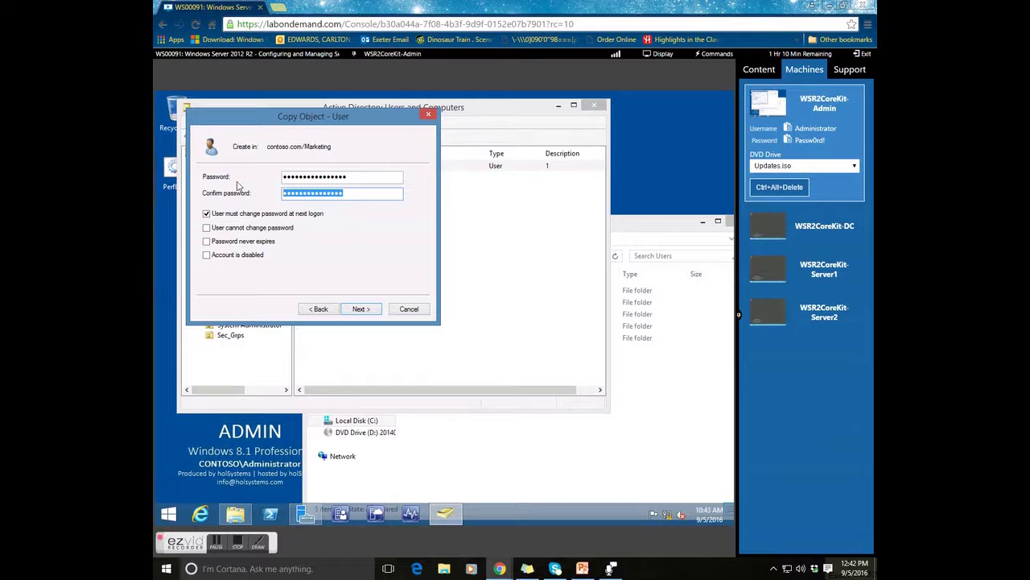
pyautogui.write('Pa$$w0rdPa$$w0rd')
pyautogui.click(363, 310)
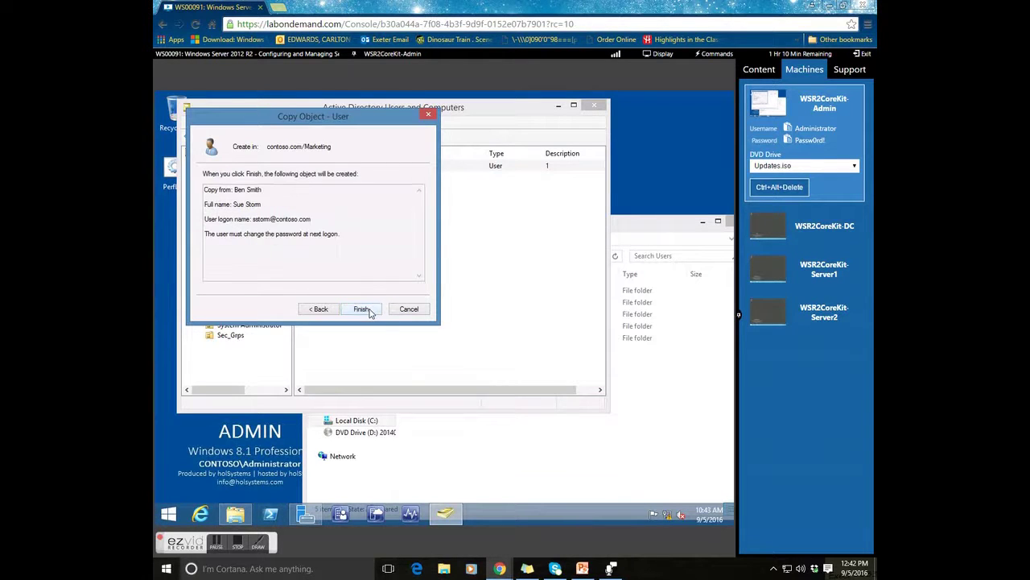
pyautogui.click(361, 309)
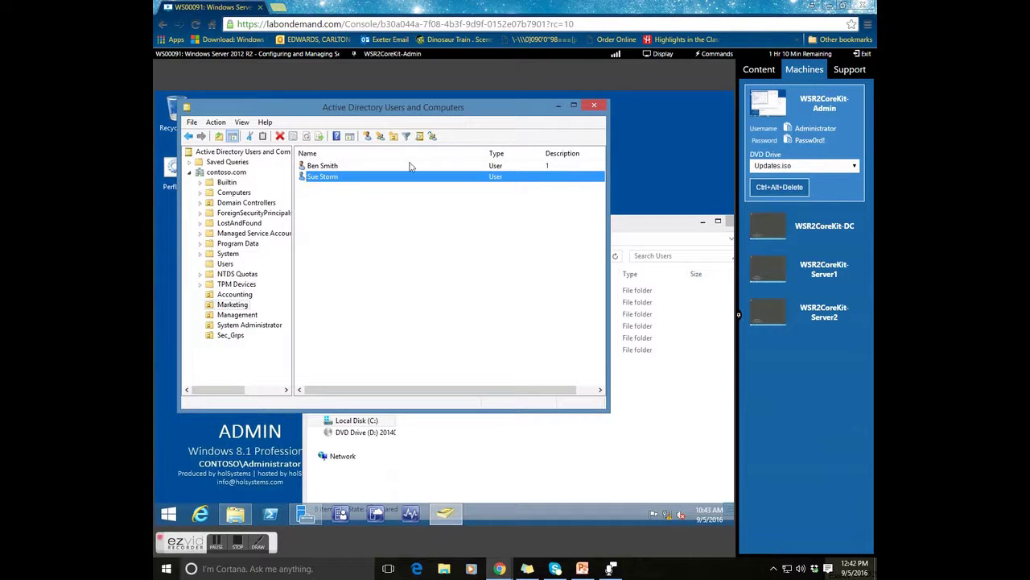
# - Open the original and copied users' properties windows side by side
pyautogui.click(332, 167)
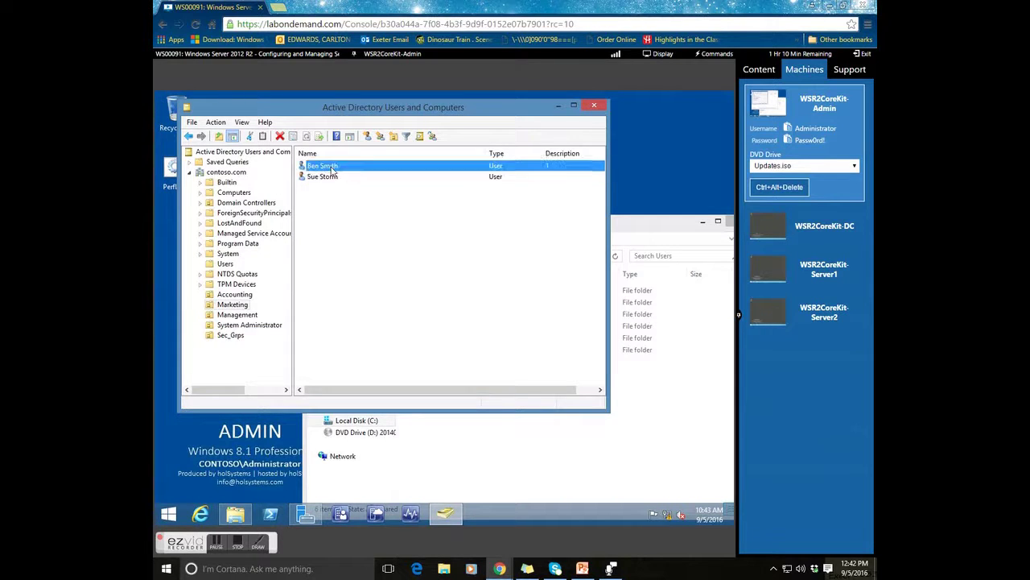
pyautogui.rightClick(333, 172)
pyautogui.click(386, 339)
pyautogui.moveTo(415, 165); pyautogui.dragTo(712, 184)
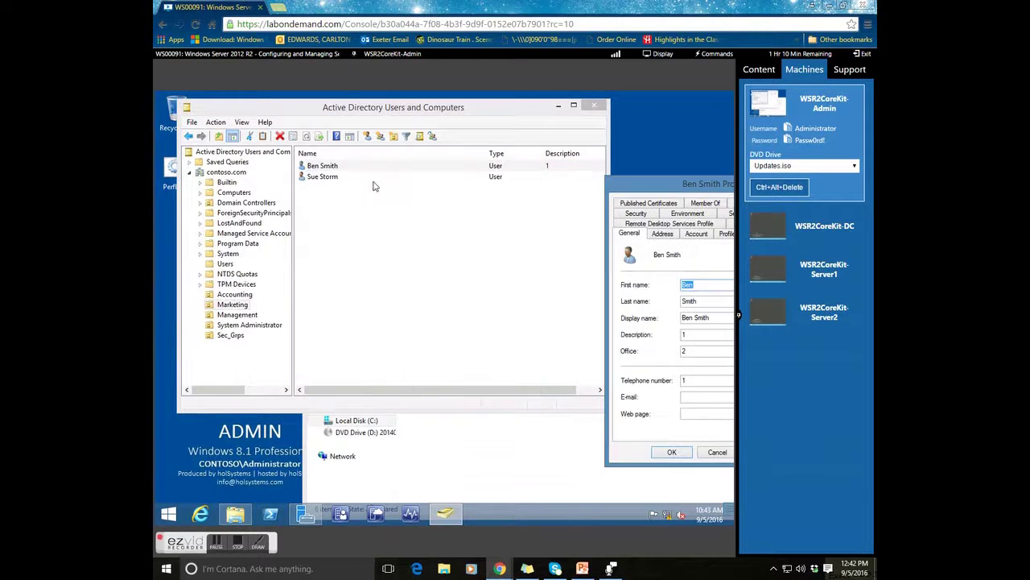
pyautogui.rightClick(339, 178)
pyautogui.click(404, 348)
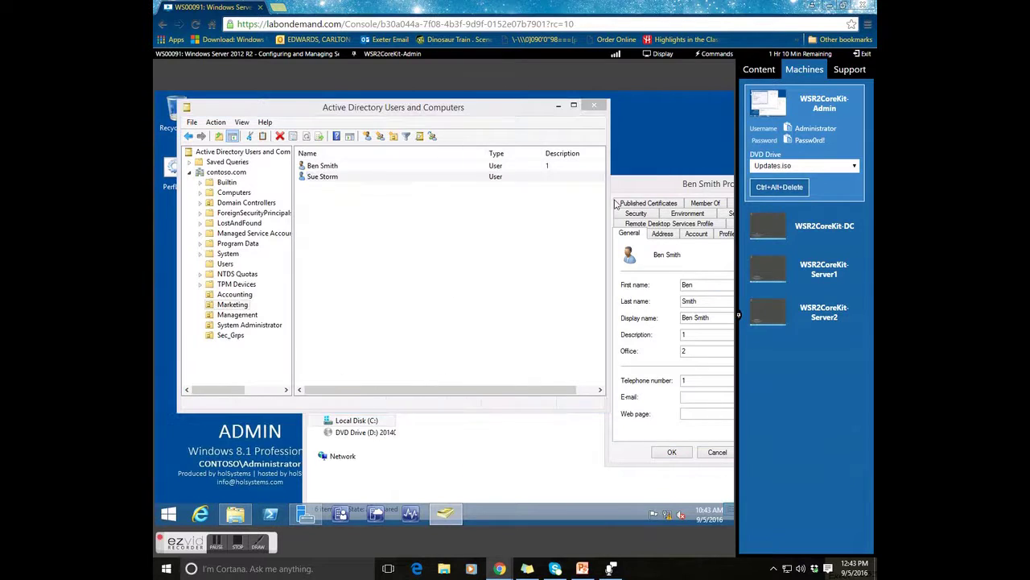
pyautogui.moveTo(664, 190); pyautogui.dragTo(590, 159)
pyautogui.moveTo(463, 170); pyautogui.dragTo(463, 164)
pyautogui.moveTo(620, 159); pyautogui.dragTo(586, 158)
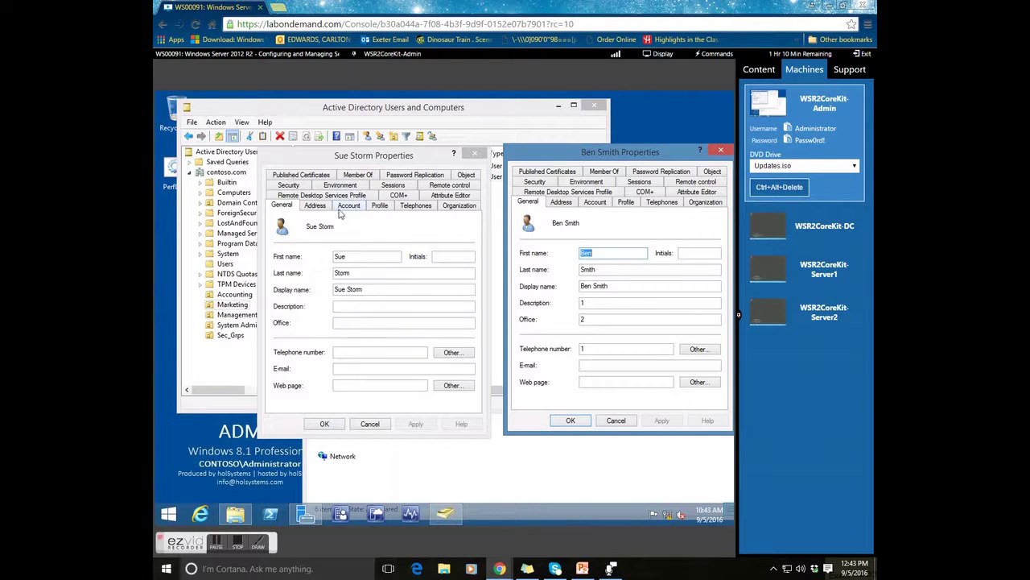
# - Compare both Profile tabs and enter %username% as the new user's logon script
pyautogui.click(379, 206)
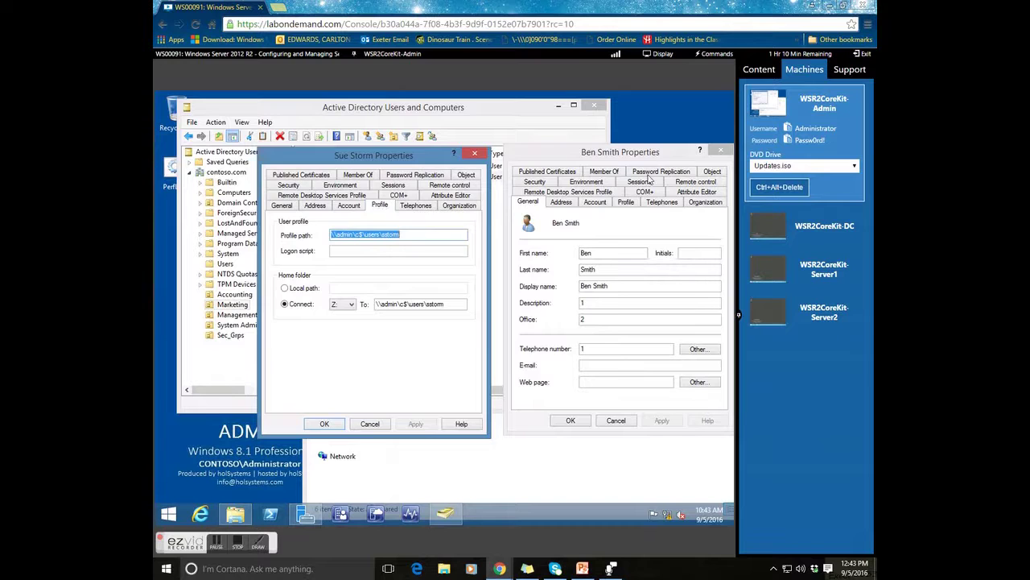
pyautogui.click(626, 202)
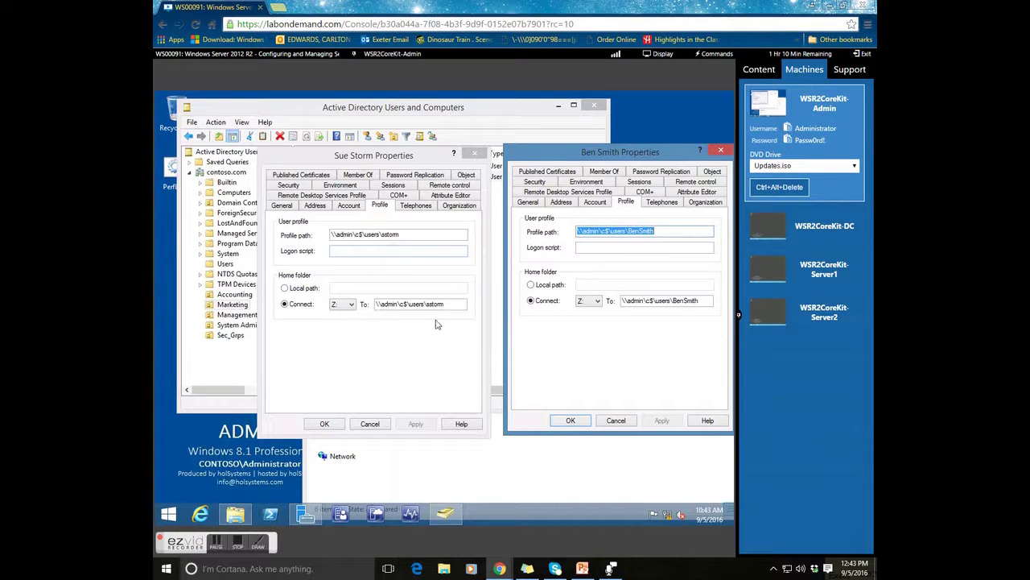
pyautogui.click(398, 252)
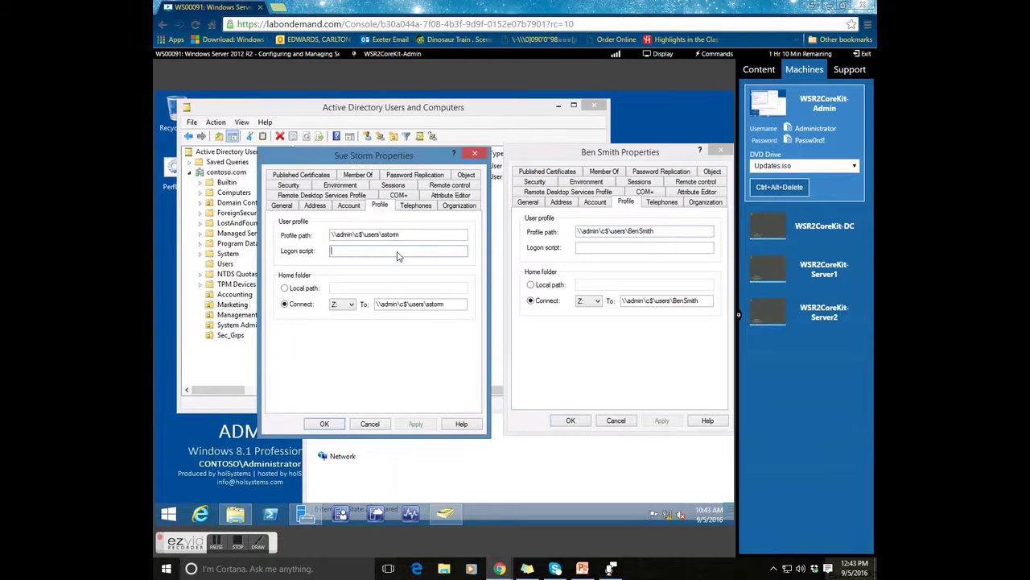
pyautogui.write('%username%')
# - Clear the %username% logon script, check the Marketing group membership, and cancel the new user's properties
pyautogui.moveTo(371, 250); pyautogui.dragTo(303, 255)
pyautogui.press('Delete')
pyautogui.click(358, 175)
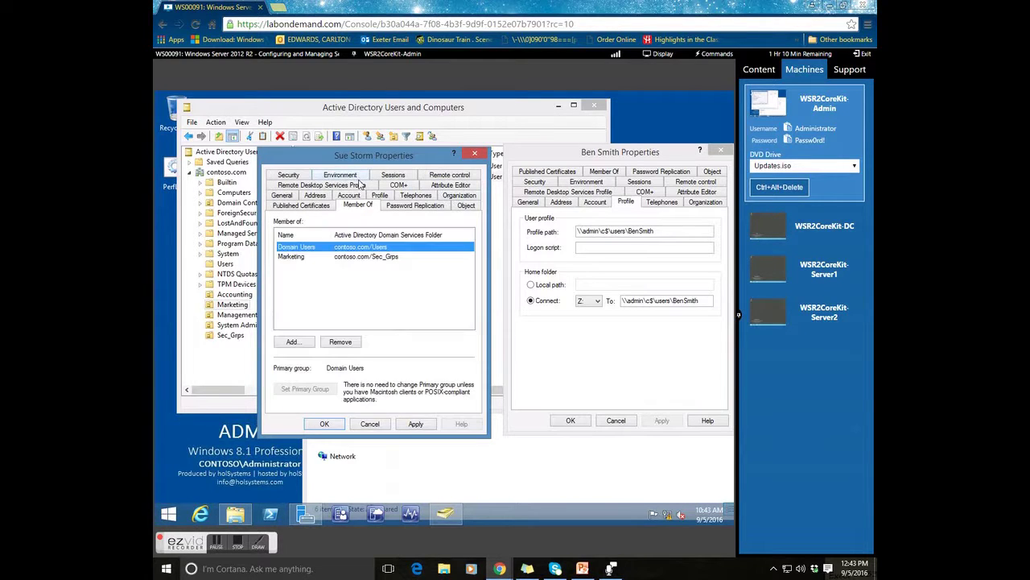
pyautogui.click(299, 257)
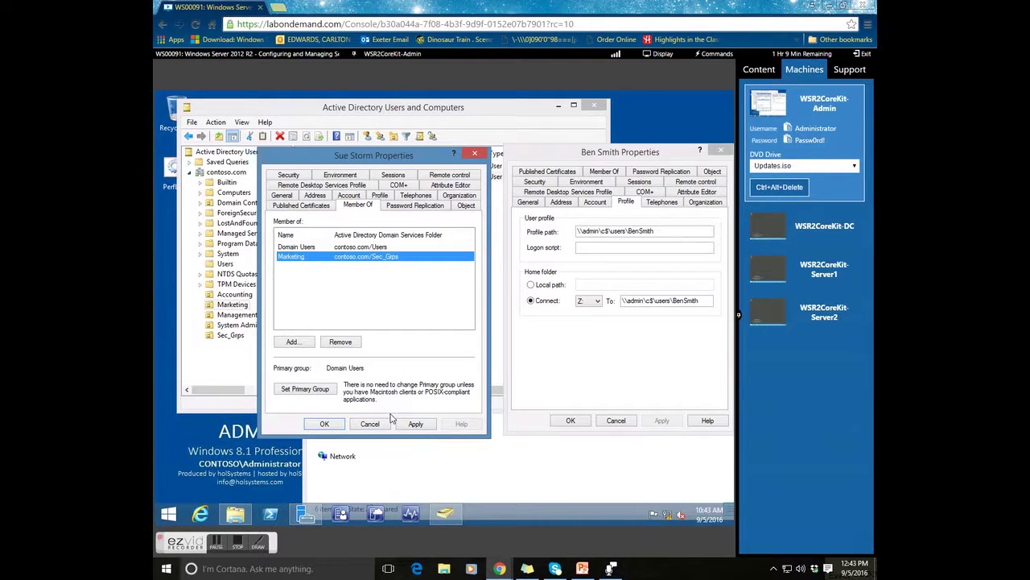
pyautogui.click(367, 427)
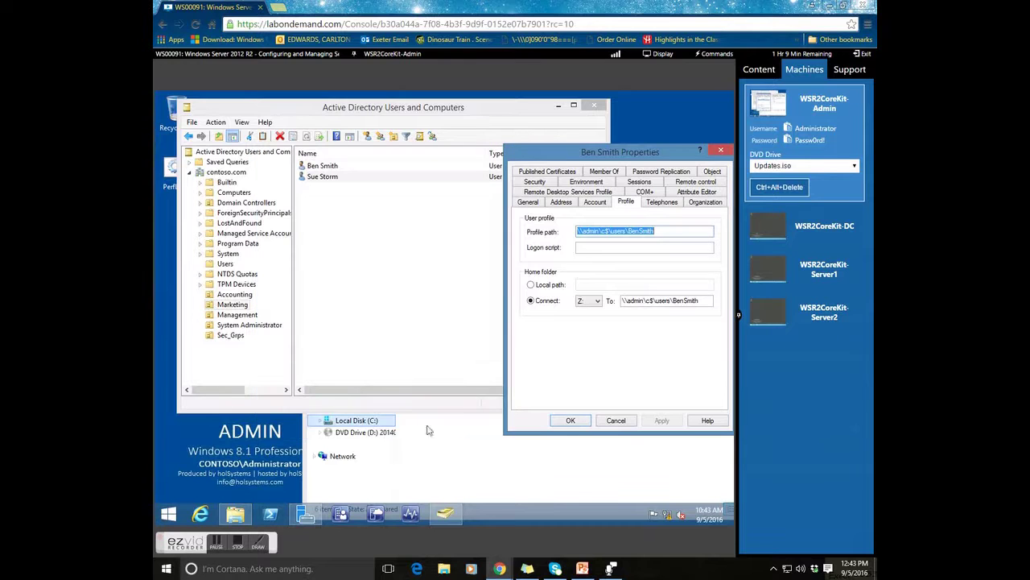
# - Close the original's properties and copy the new user, entering a second user's names and logon name
pyautogui.click(614, 420)
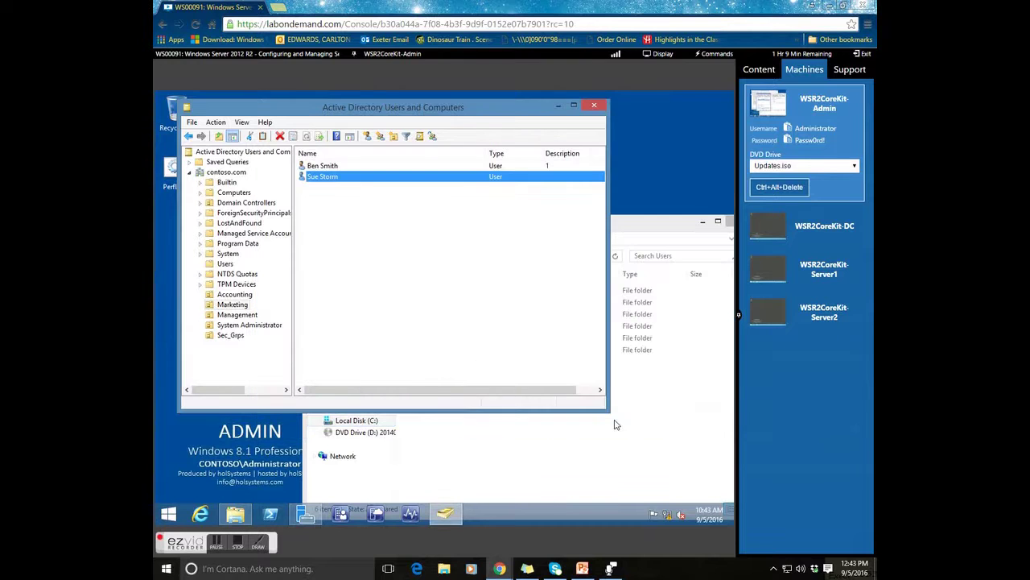
pyautogui.rightClick(331, 178)
pyautogui.click(358, 183)
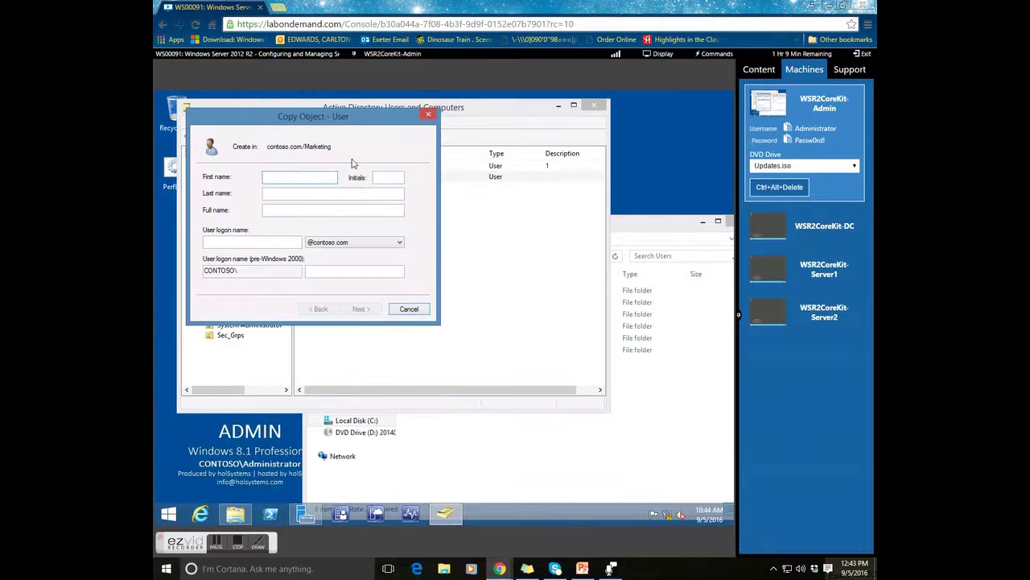
pyautogui.write('Jonny')
pyautogui.press('Tab')
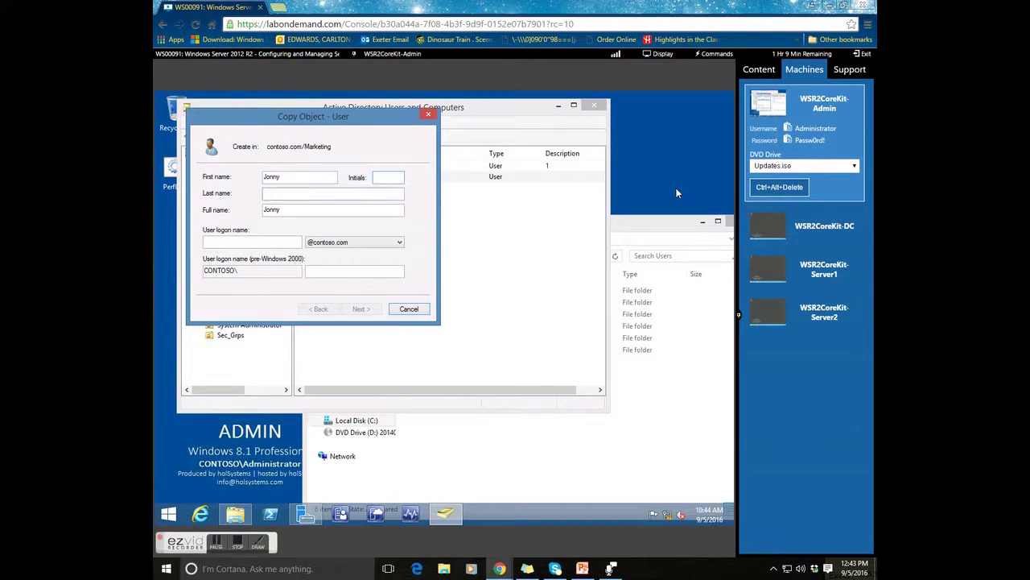
pyautogui.press('BackSpace')
pyautogui.press('Tab')
pyautogui.write('jstorm')
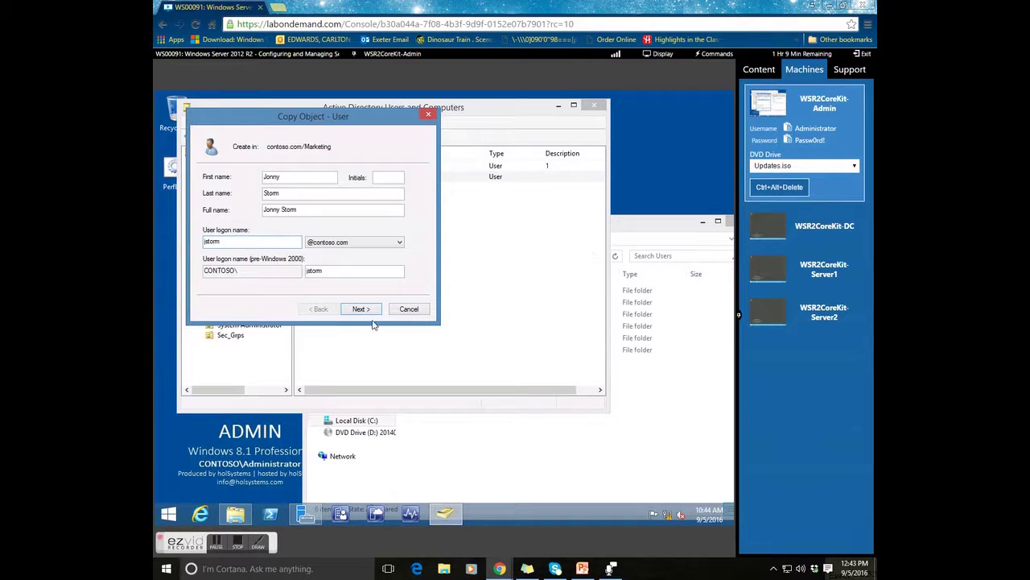
# - Set and confirm the second user's password and finish creating the account
pyautogui.click(359, 309)
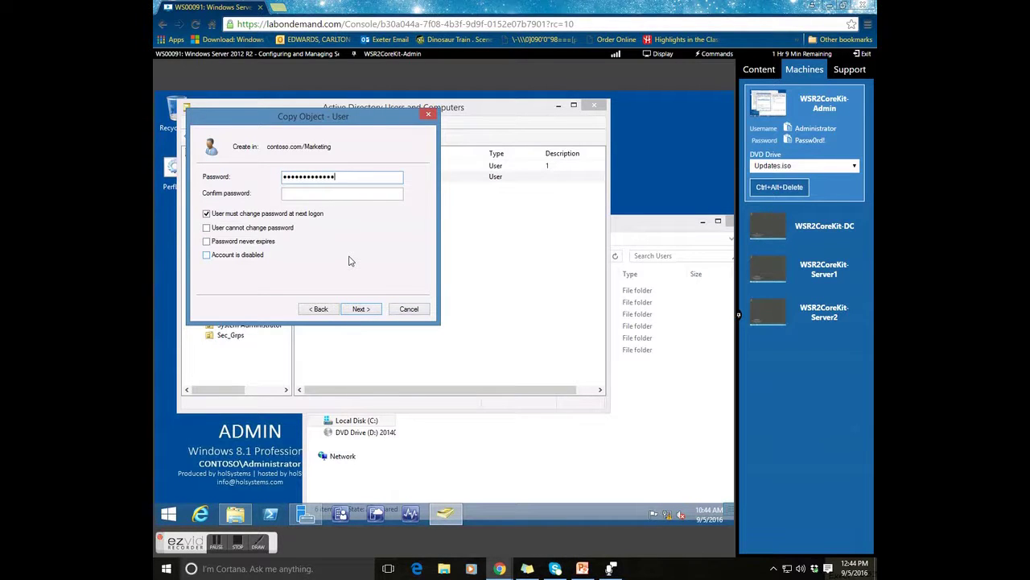
pyautogui.write('rd!')
pyautogui.press('Tab')
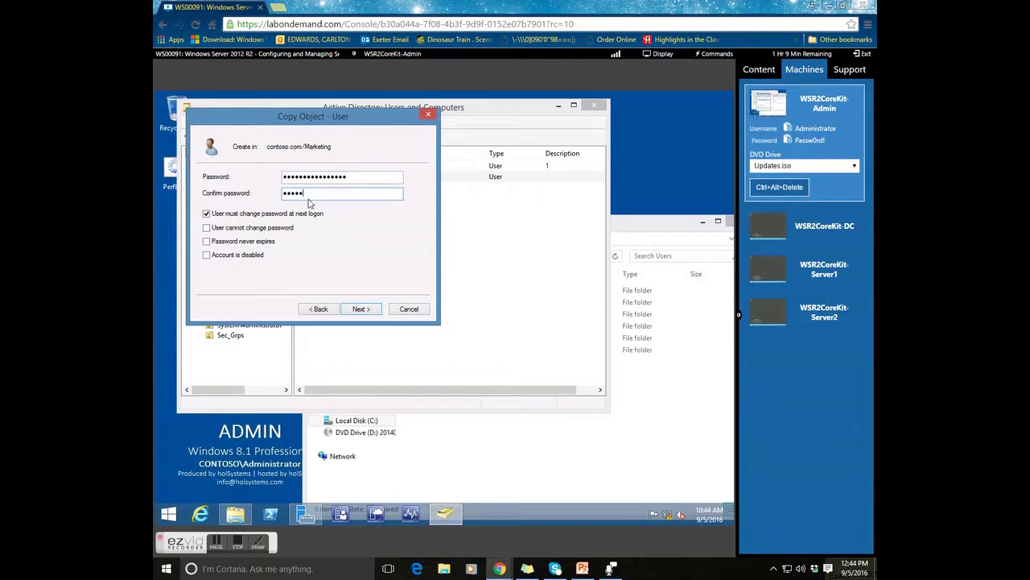
pyautogui.write('ContosoPassw0rd!')
pyautogui.click(367, 309)
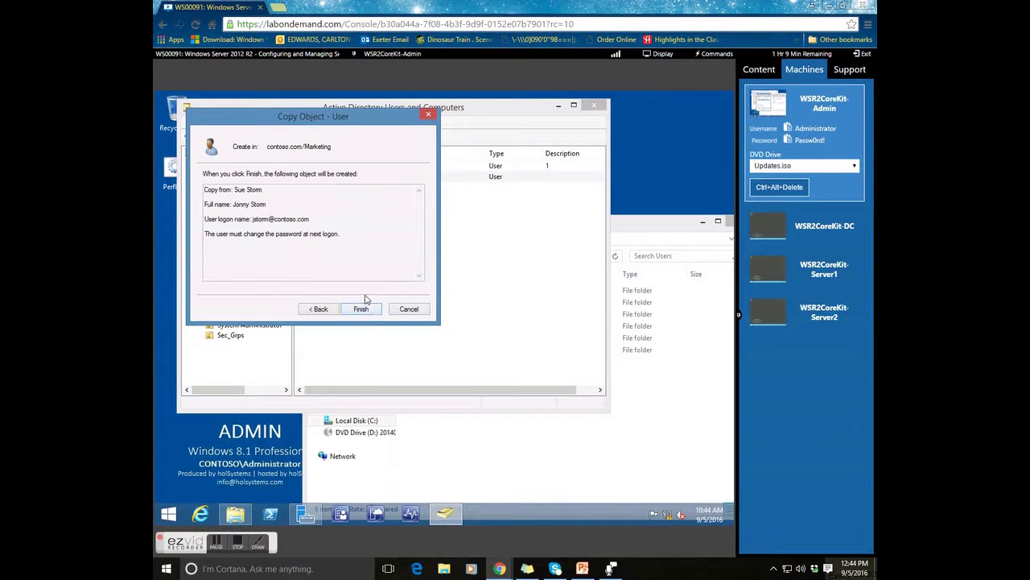
pyautogui.click(364, 309)
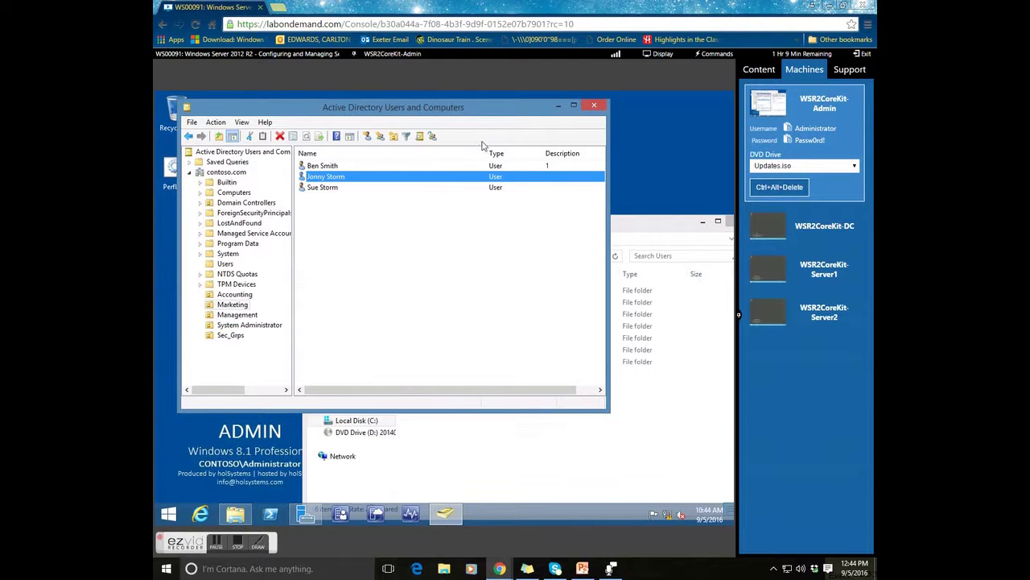
# - Check the second user's inherited profile path and Marketing membership, then bring the Users folder forward
pyautogui.rightClick(339, 179)
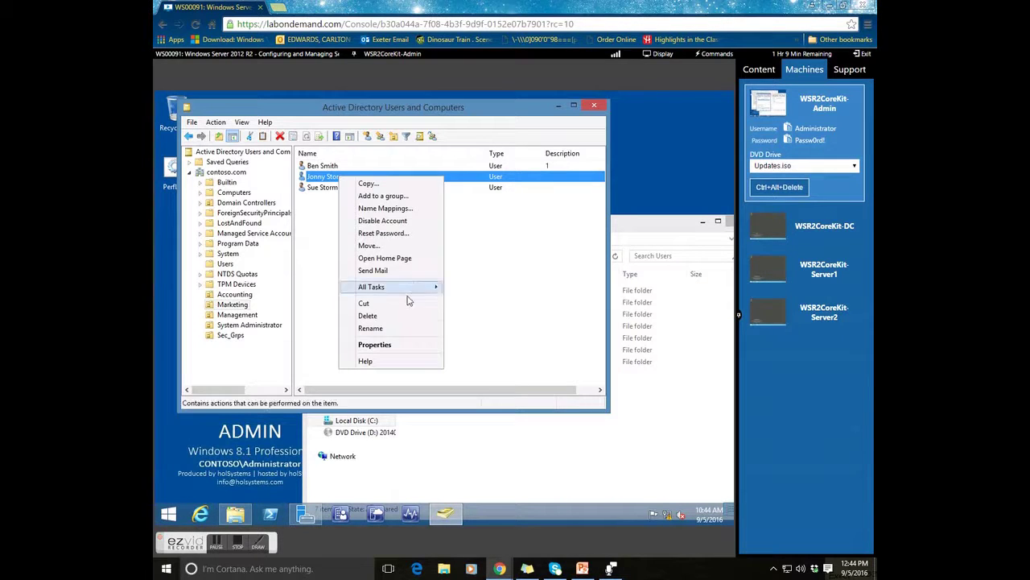
pyautogui.click(401, 344)
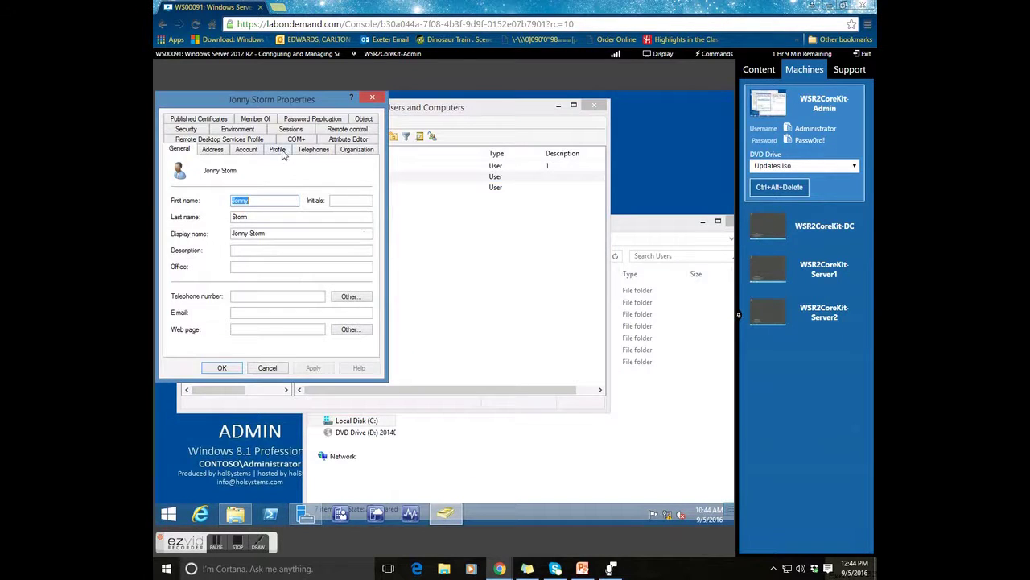
pyautogui.click(277, 149)
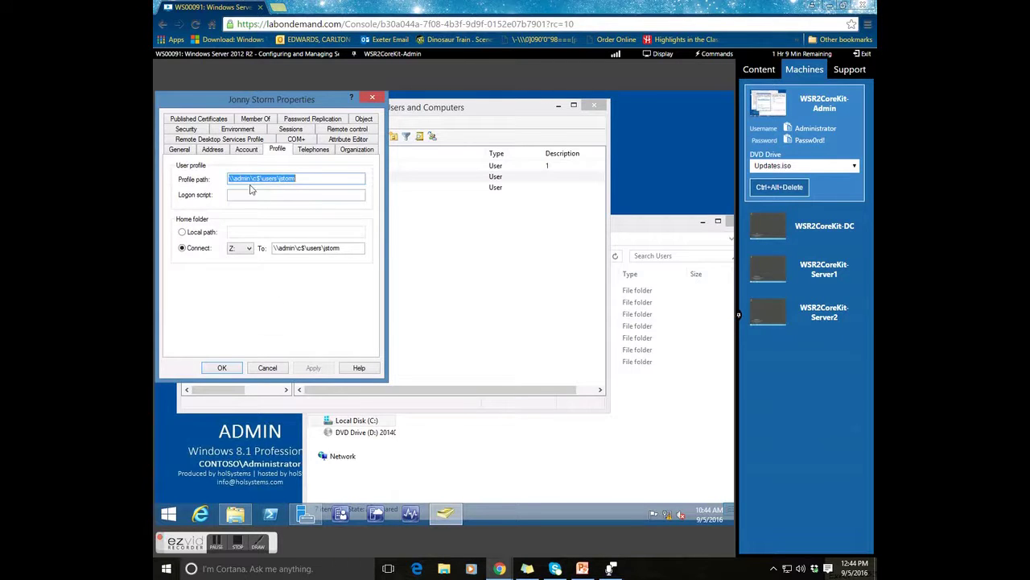
pyautogui.click(258, 120)
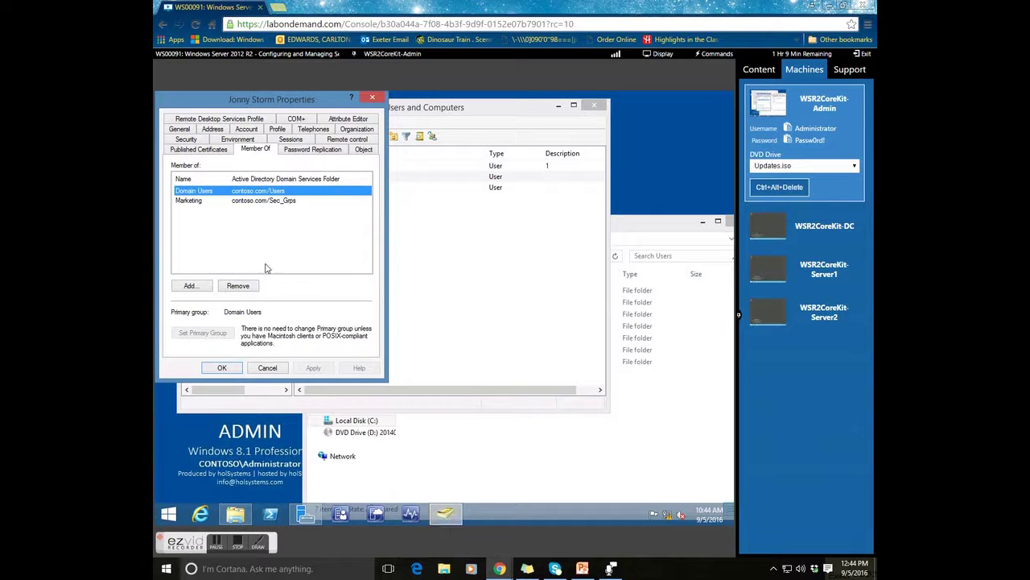
pyautogui.click(476, 436)
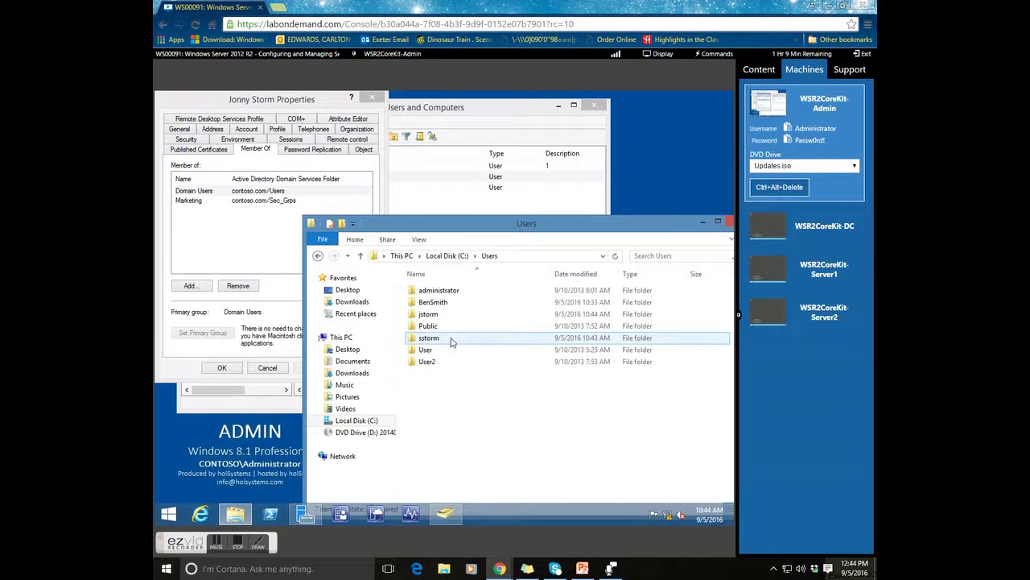
pyautogui.click(445, 303)
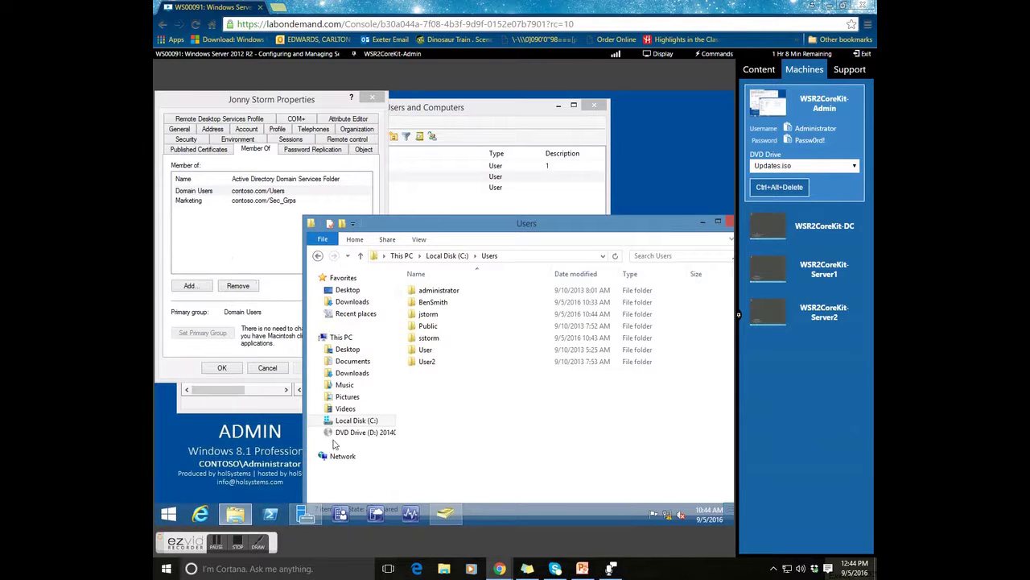
# - Switch to PowerPoint and show slide 2, Questions
pyautogui.click(583, 568)
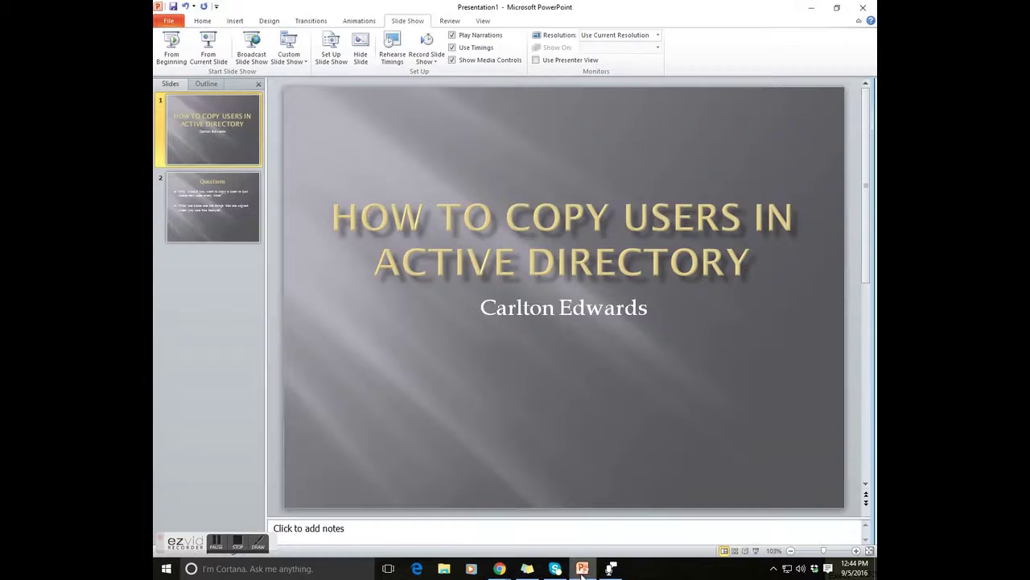
pyautogui.click(206, 215)
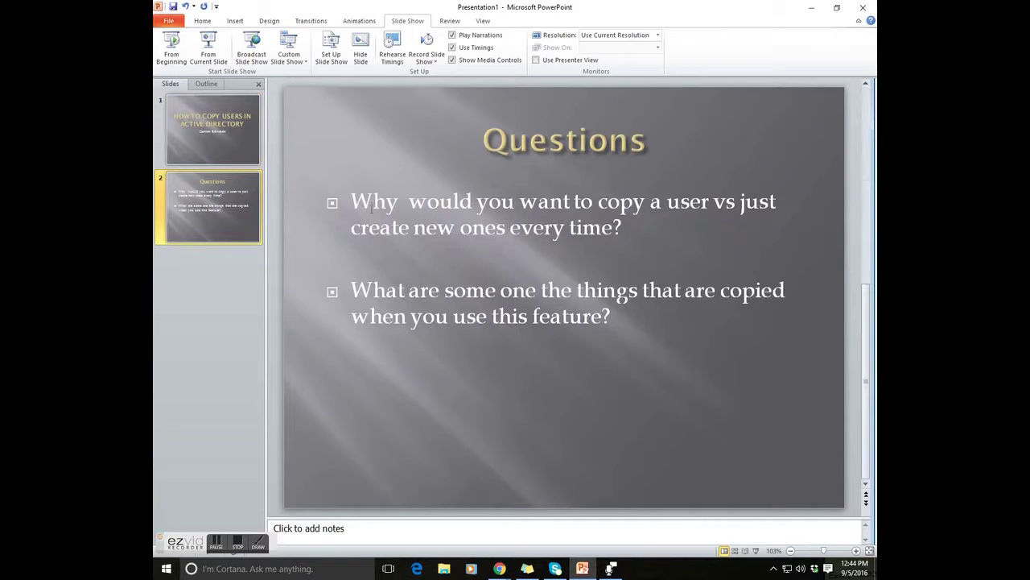